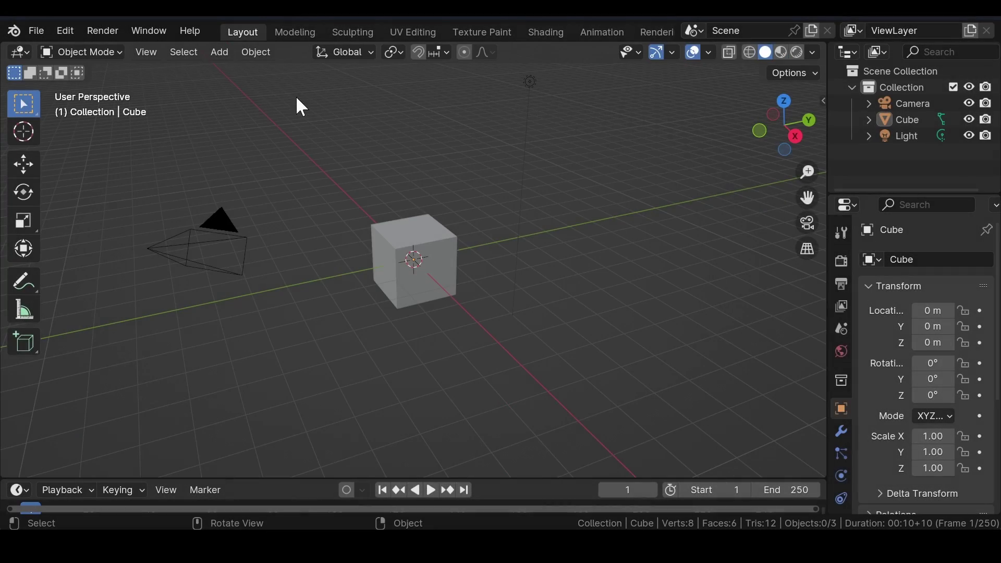
Replace the default cube and light with a new ico sphere, viewed from the front
{"action": "left_click_drag", "start_coordinate": [296, 95], "coordinate": [618, 281]}
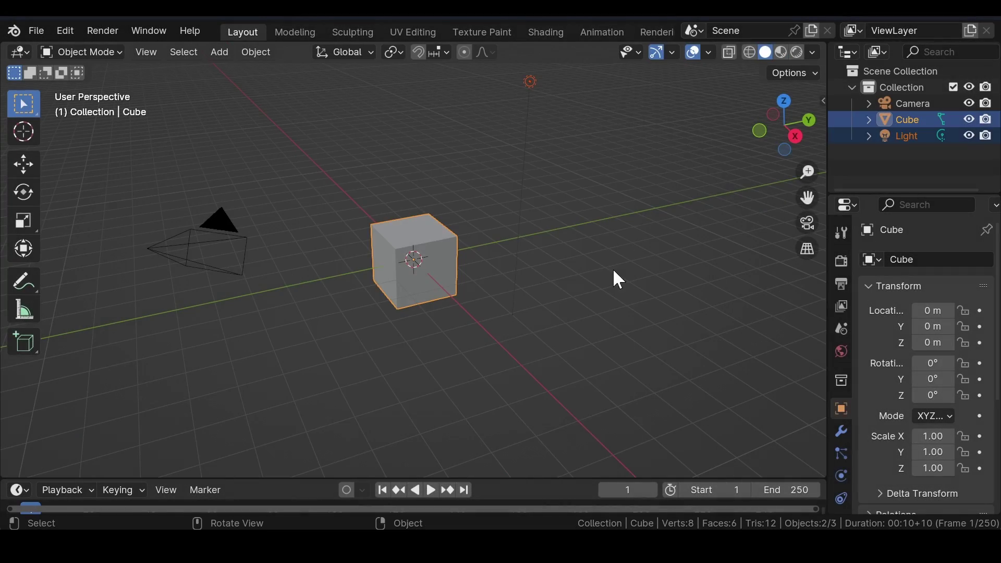
{"action": "key", "text": "Delete"}
{"action": "key", "text": "shift+a"}
{"action": "mouse_move", "coordinate": [266, 173]}
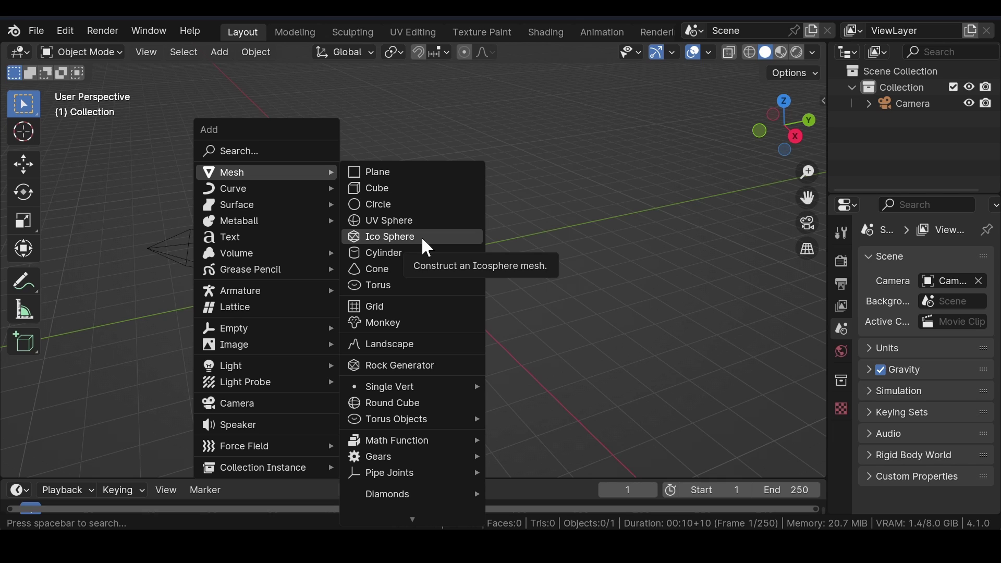
{"action": "left_click", "coordinate": [423, 239]}
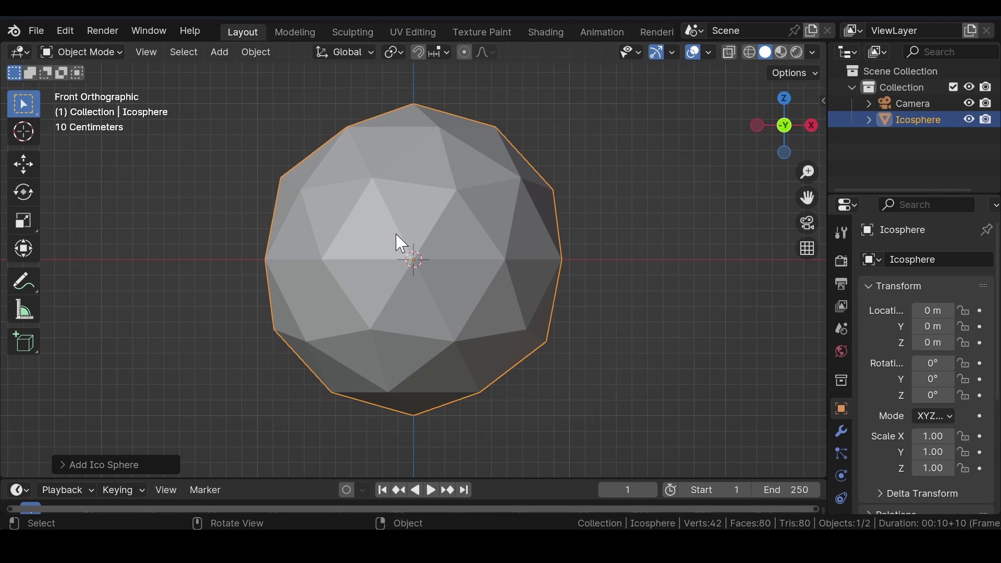
Extrude all of the ico sphere's faces individually with an offset of about 2.81 m, and return to Object Mode
{"action": "key", "text": "Tab"}
{"action": "key", "text": "3"}
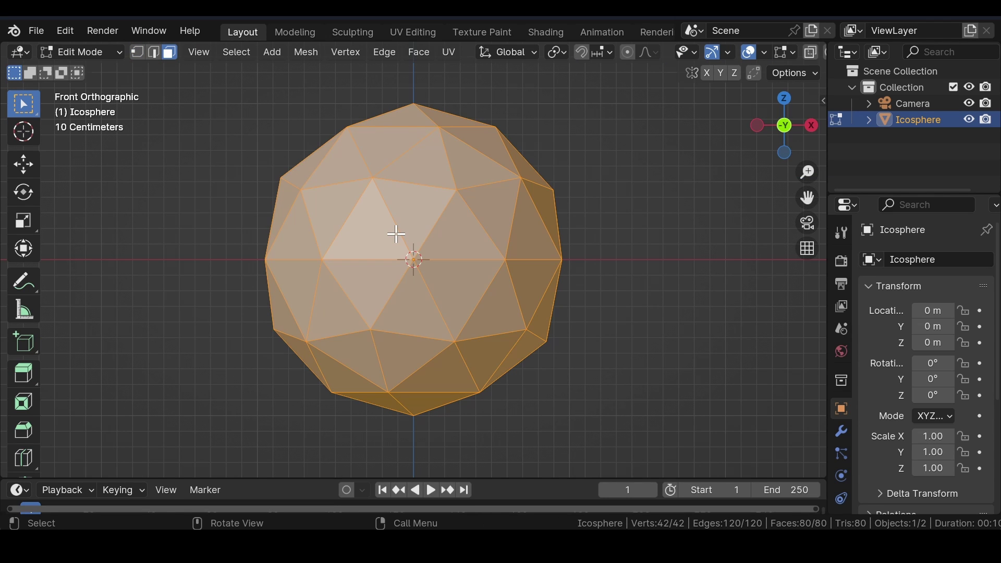
{"action": "scroll", "coordinate": [397, 234], "scroll_direction": "down", "scroll_amount": 3}
{"action": "left_click", "coordinate": [420, 52]}
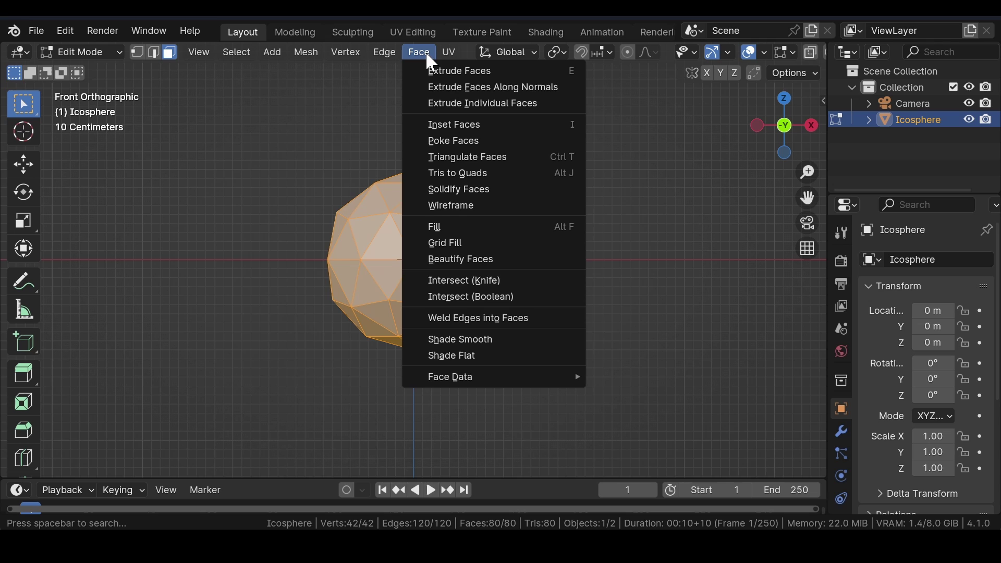
{"action": "left_click", "coordinate": [457, 104]}
{"action": "left_click", "coordinate": [212, 410]}
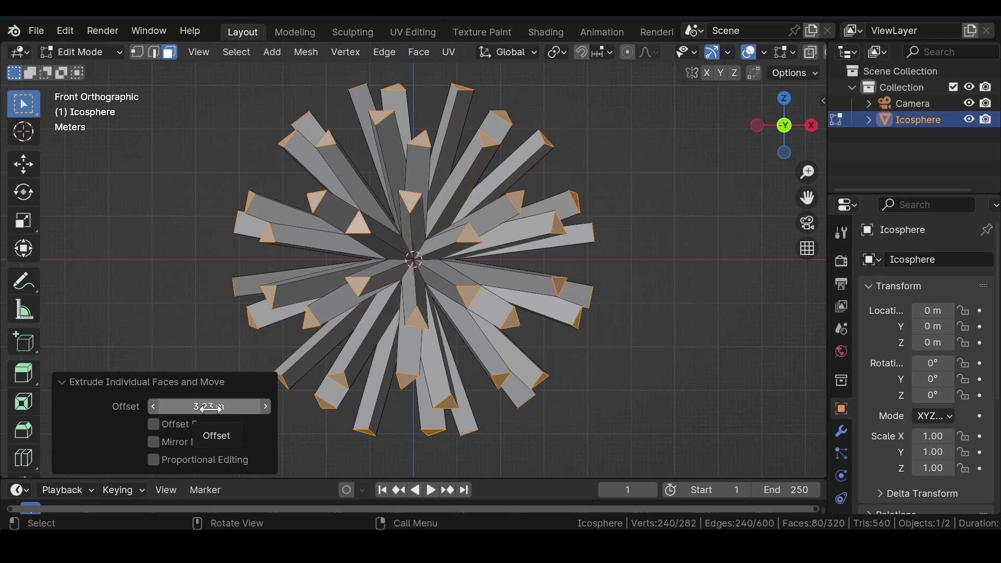
{"action": "left_click_drag", "start_coordinate": [211, 410], "coordinate": [183, 409]}
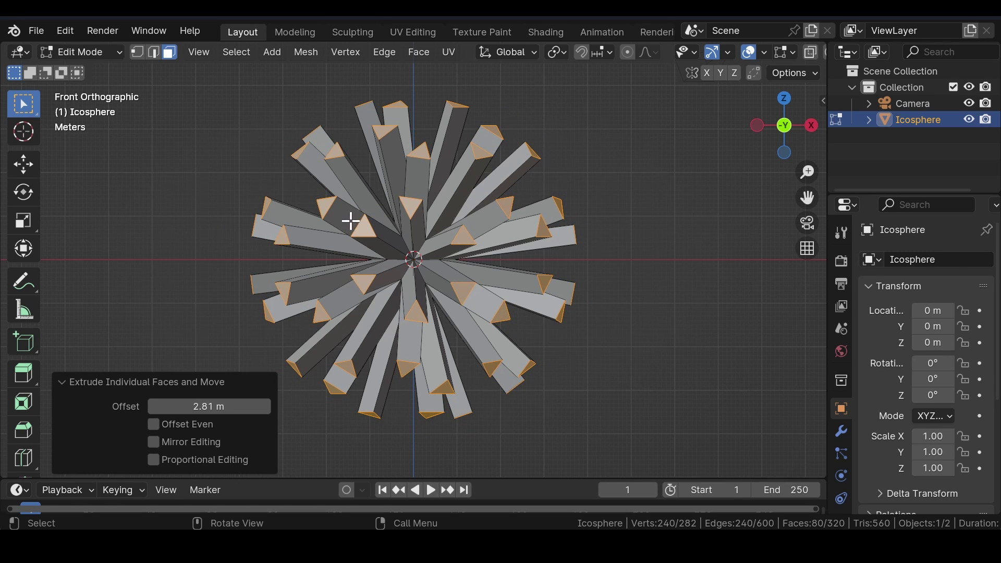
{"action": "key", "text": "Tab"}
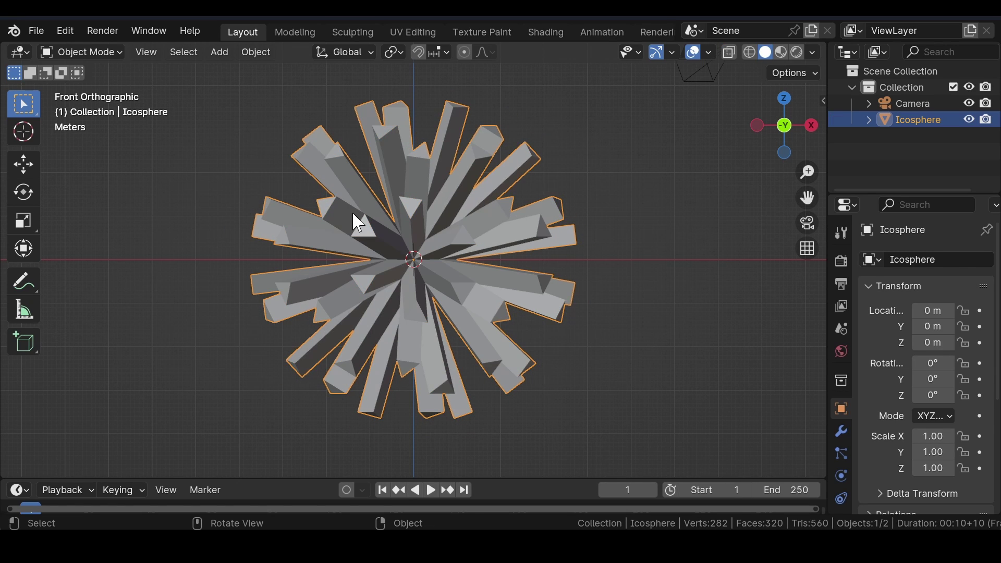
Add a Displace modifier with a new texture to the icosphere and open the texture's type choices
{"action": "left_click", "coordinate": [842, 433]}
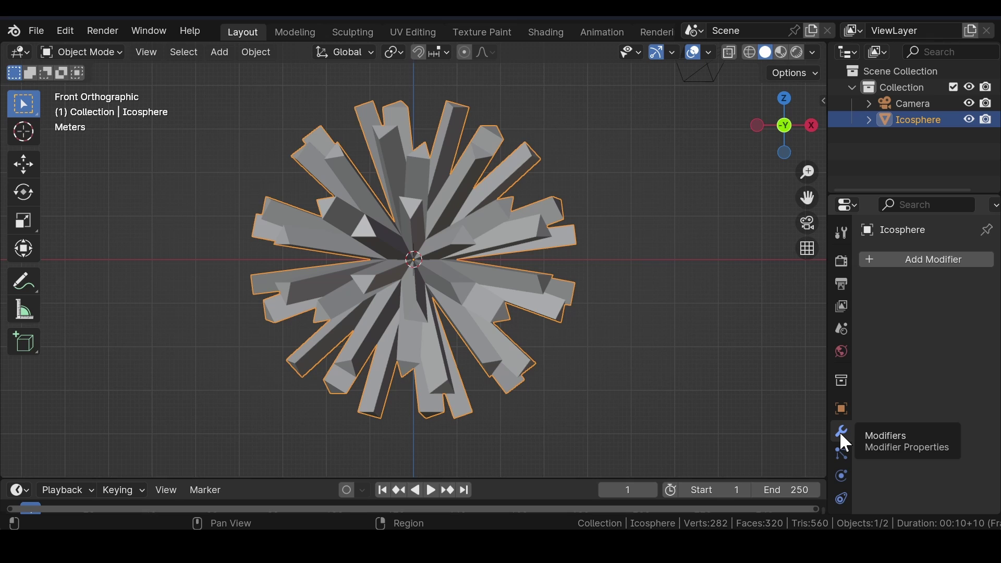
{"action": "left_click", "coordinate": [887, 259]}
{"action": "mouse_move", "coordinate": [918, 337]}
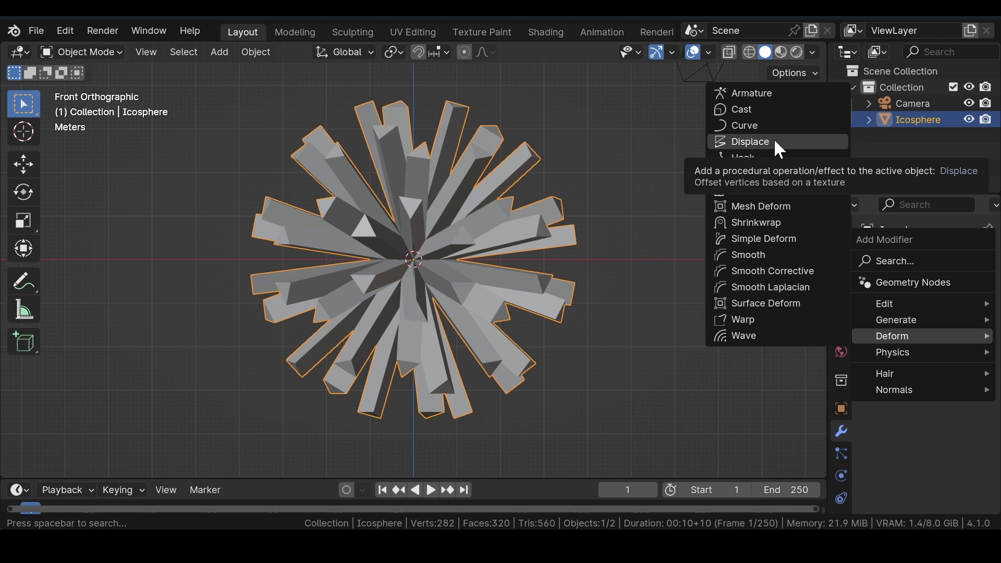
{"action": "left_click", "coordinate": [775, 141]}
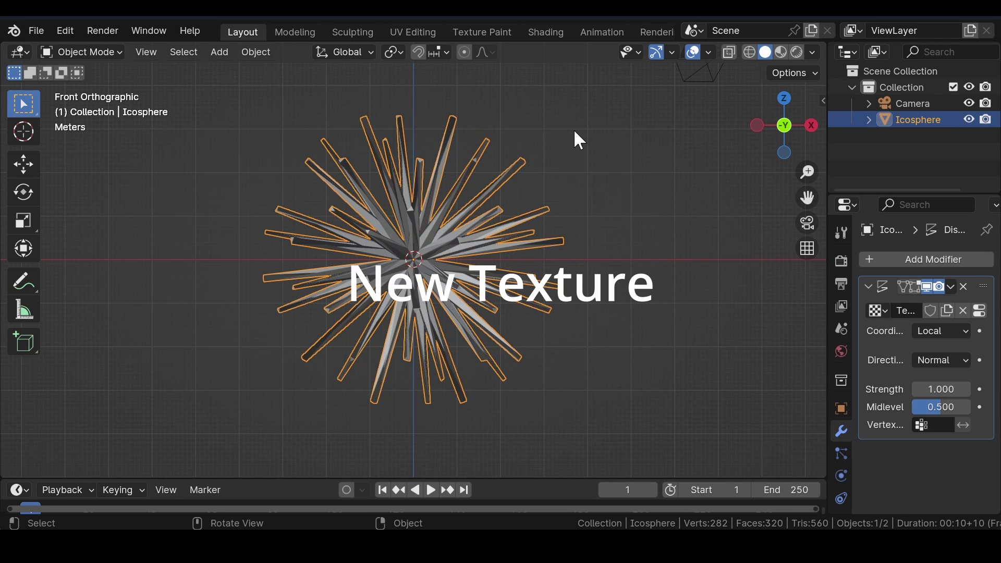
{"action": "left_click", "coordinate": [981, 312]}
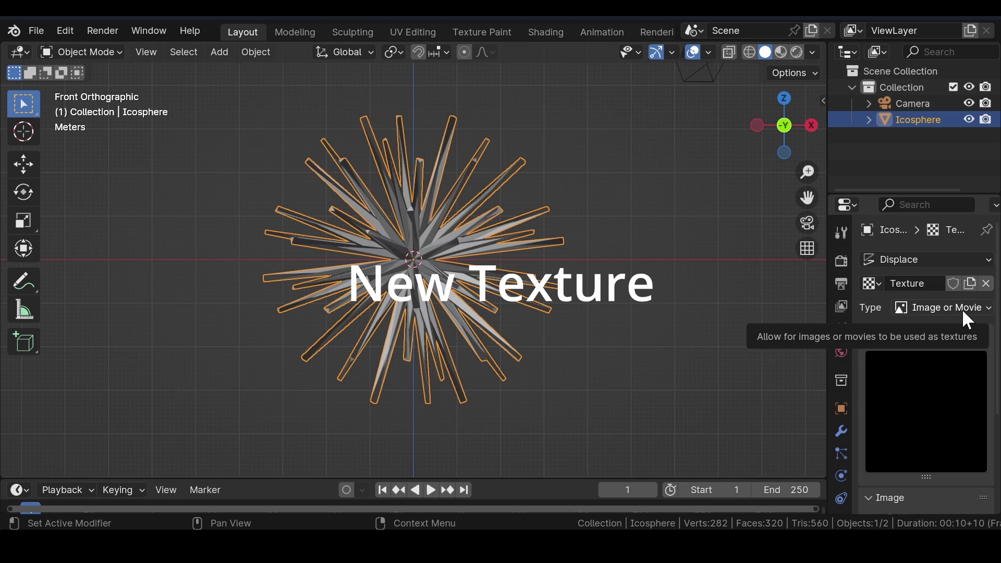
{"action": "left_click", "coordinate": [947, 312]}
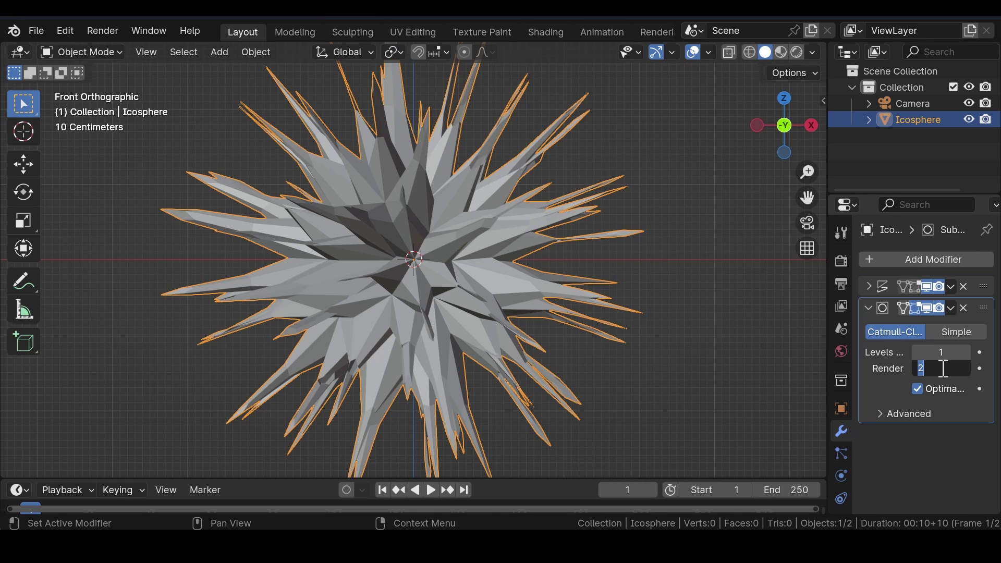
Set the Subdivision modifier's render level to 4
{"action": "type", "text": "4"}
{"action": "key", "text": "Return"}
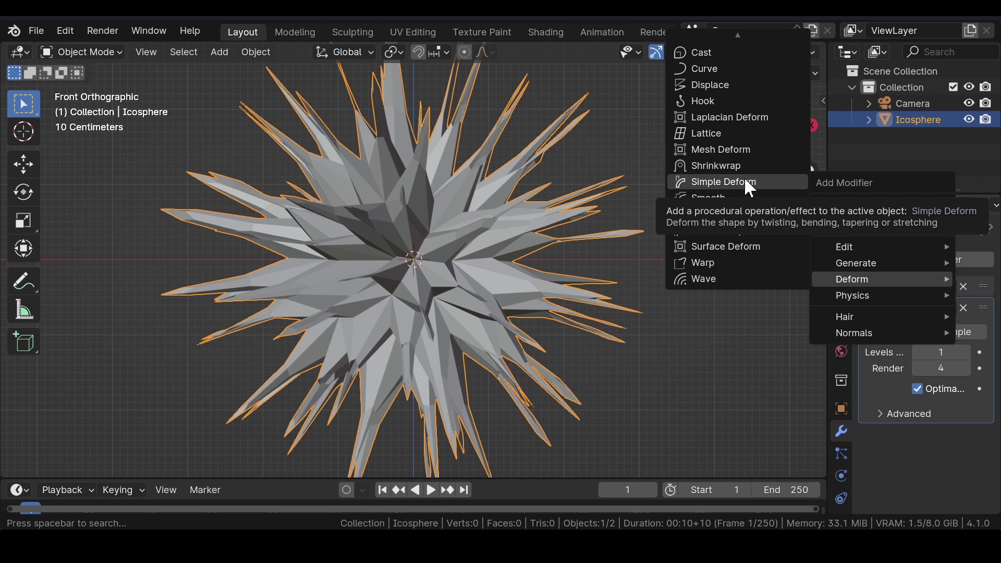
Add a Simple Deform modifier to the icosphere with a 360° twist around the Z axis
{"action": "left_click", "coordinate": [746, 181]}
{"action": "left_click", "coordinate": [946, 374]}
{"action": "type", "text": "36"}
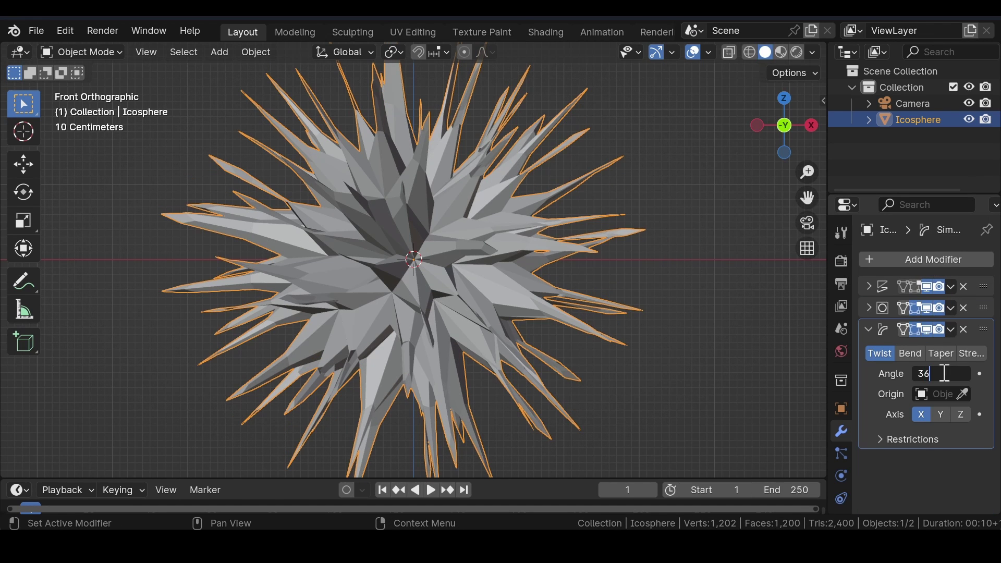
{"action": "type", "text": "0"}
{"action": "left_click", "coordinate": [962, 414]}
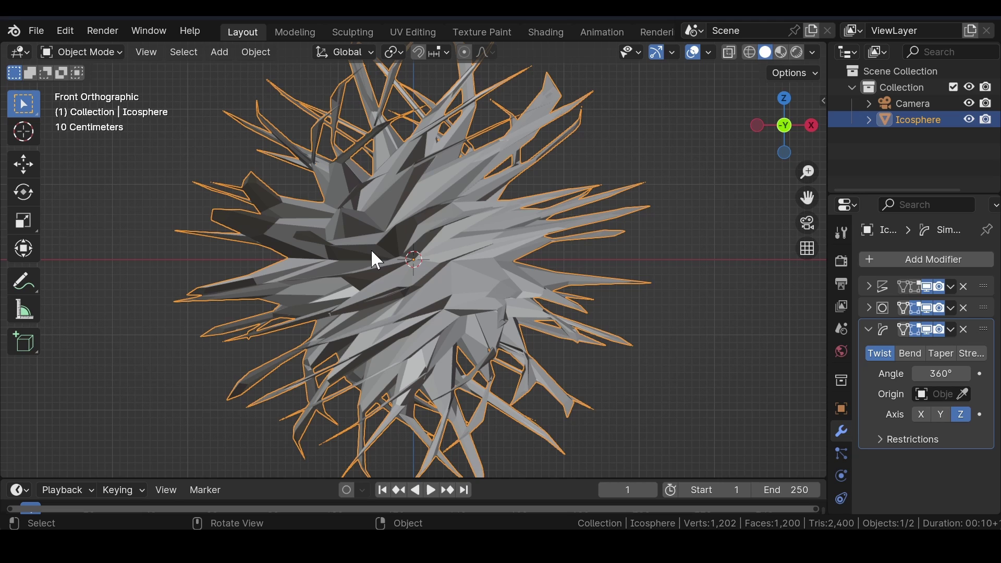
Duplicate the Displace modifier to the end of the stack with its own texture copy and a strength of 0.04
{"action": "left_click", "coordinate": [952, 287]}
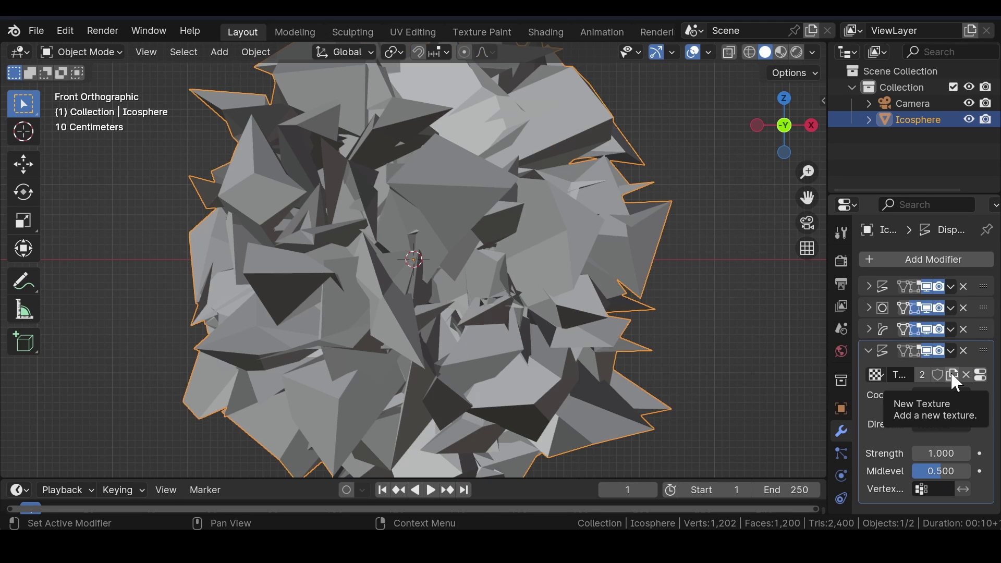
{"action": "left_click", "coordinate": [952, 376]}
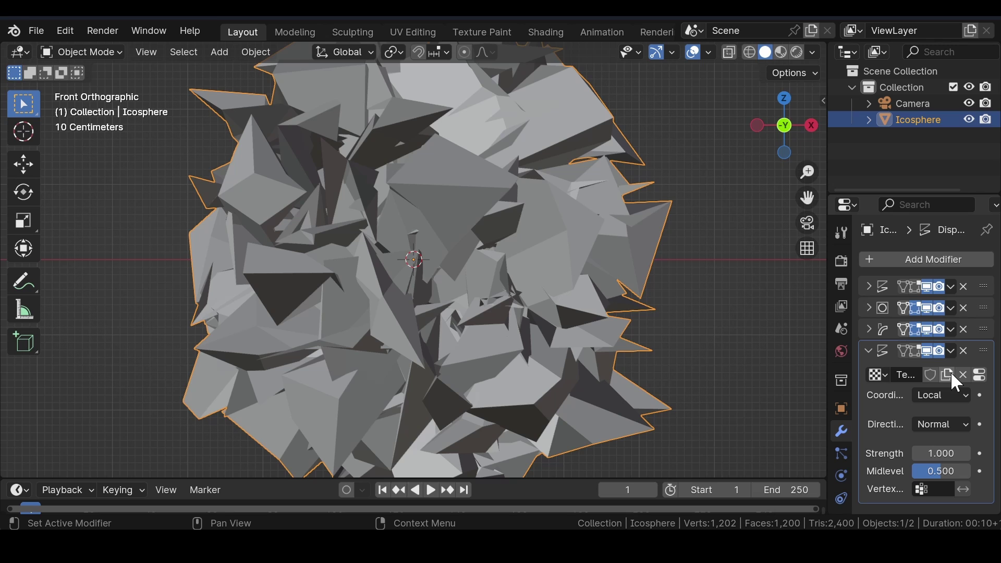
{"action": "left_click", "coordinate": [941, 454]}
{"action": "type", "text": ".04"}
{"action": "key", "text": "Return"}
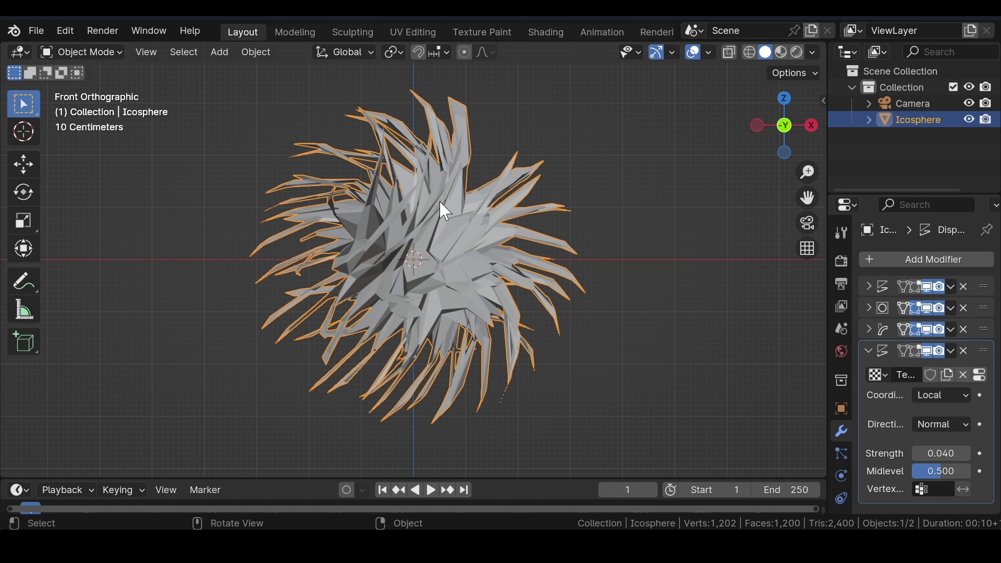
Add an empty and a Bézier circle at the scene origin
{"action": "left_click", "coordinate": [600, 153]}
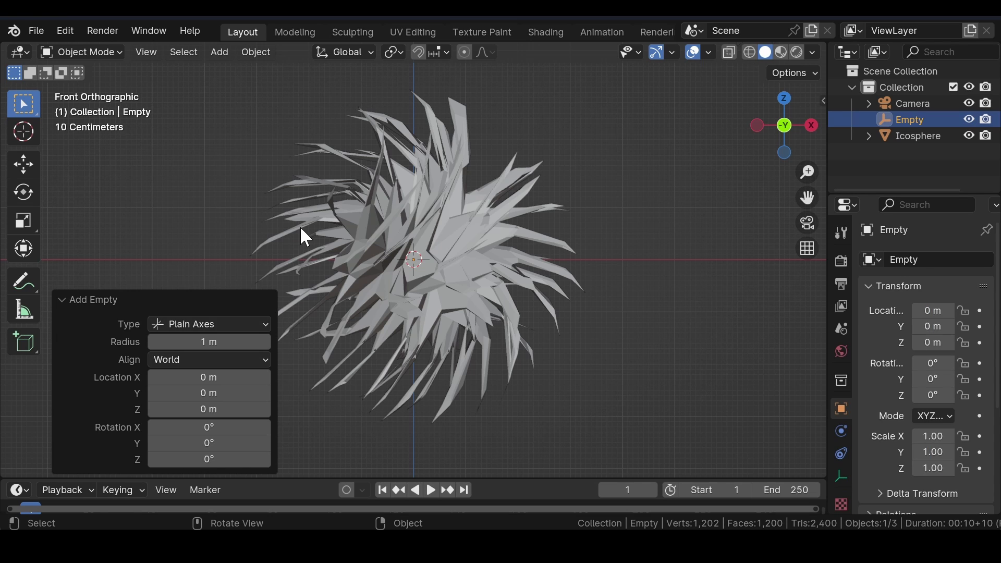
{"action": "key", "text": "shift+a"}
{"action": "mouse_move", "coordinate": [175, 98]}
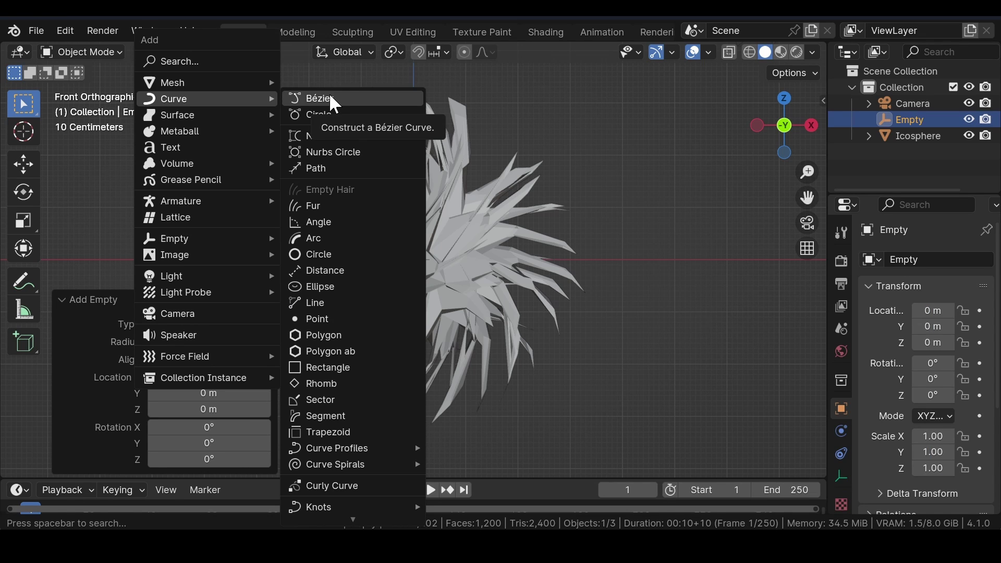
{"action": "left_click", "coordinate": [329, 109]}
Give the empty a Follow Path constraint targeting BézierCircle, and keyframe its offset at 100 on frame 241
{"action": "left_click", "coordinate": [907, 136]}
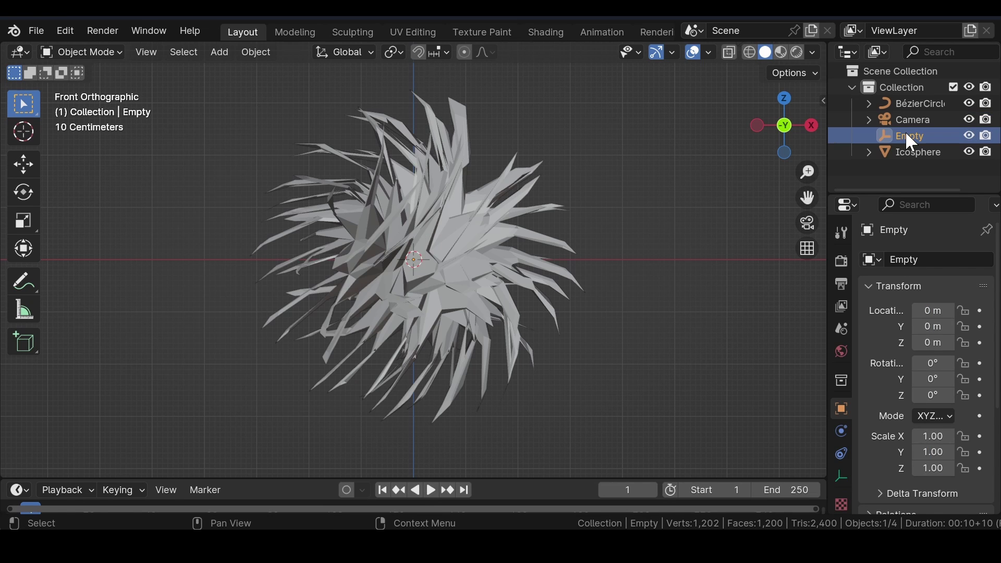
{"action": "left_click", "coordinate": [842, 453]}
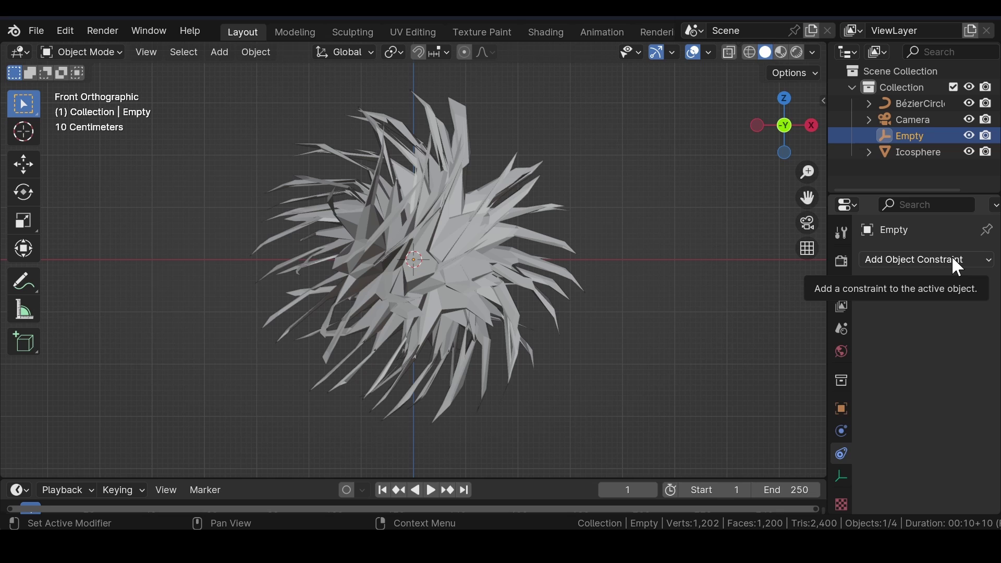
{"action": "left_click", "coordinate": [953, 258]}
{"action": "left_click", "coordinate": [924, 371]}
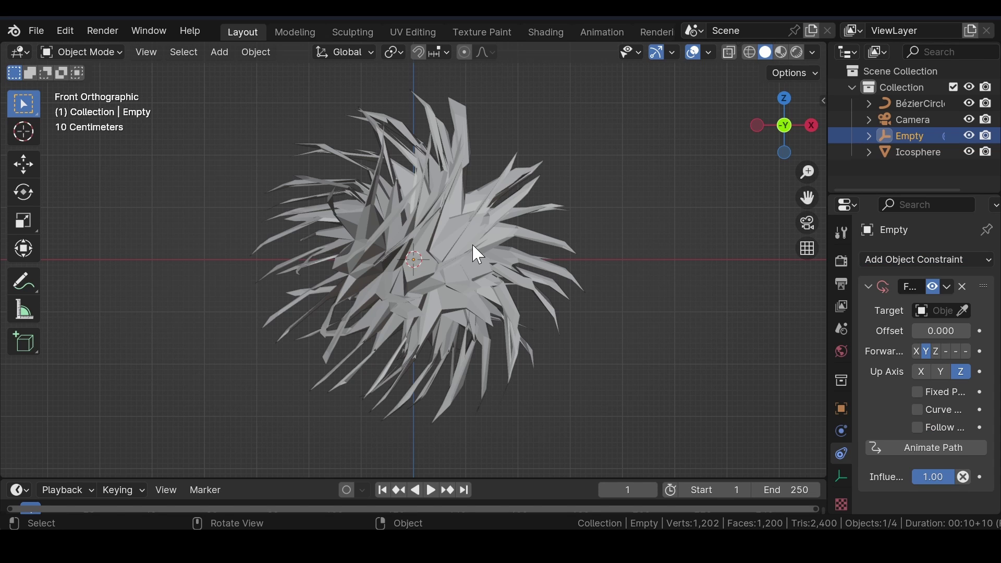
{"action": "left_click", "coordinate": [934, 311]}
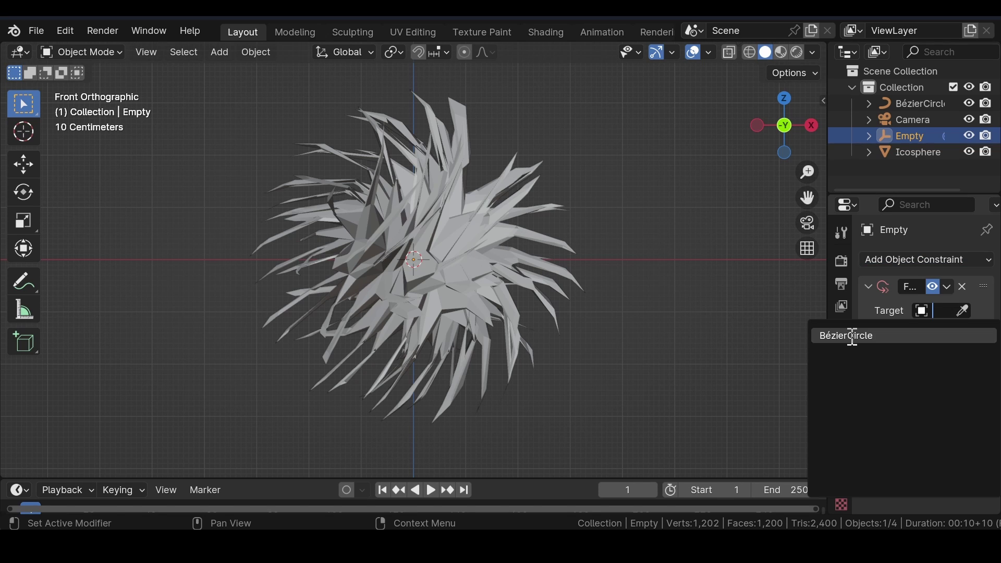
{"action": "left_click", "coordinate": [852, 337]}
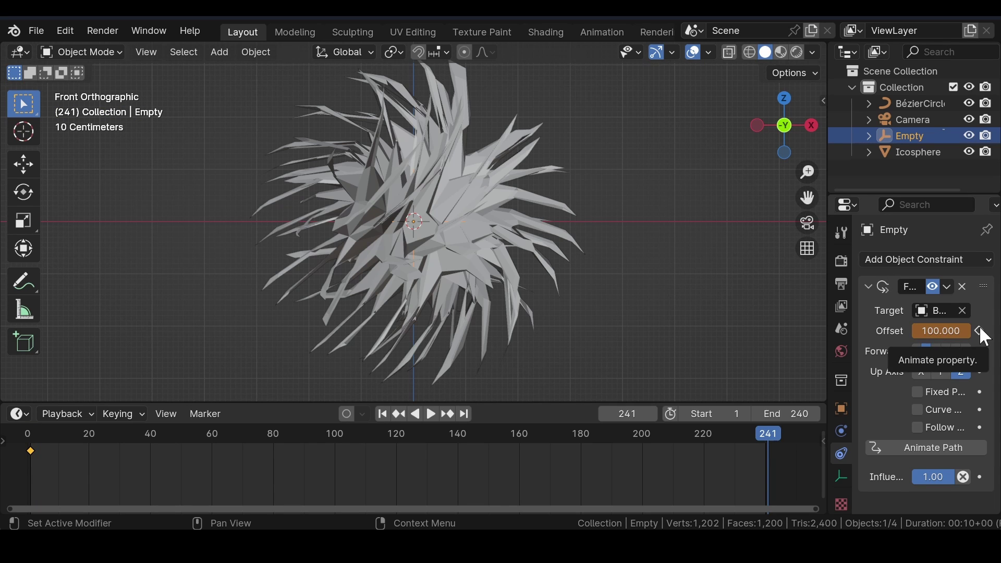
{"action": "left_click", "coordinate": [980, 331]}
Set the empty as the origin of the icosphere's Simple Deform twist
{"action": "left_click", "coordinate": [442, 217]}
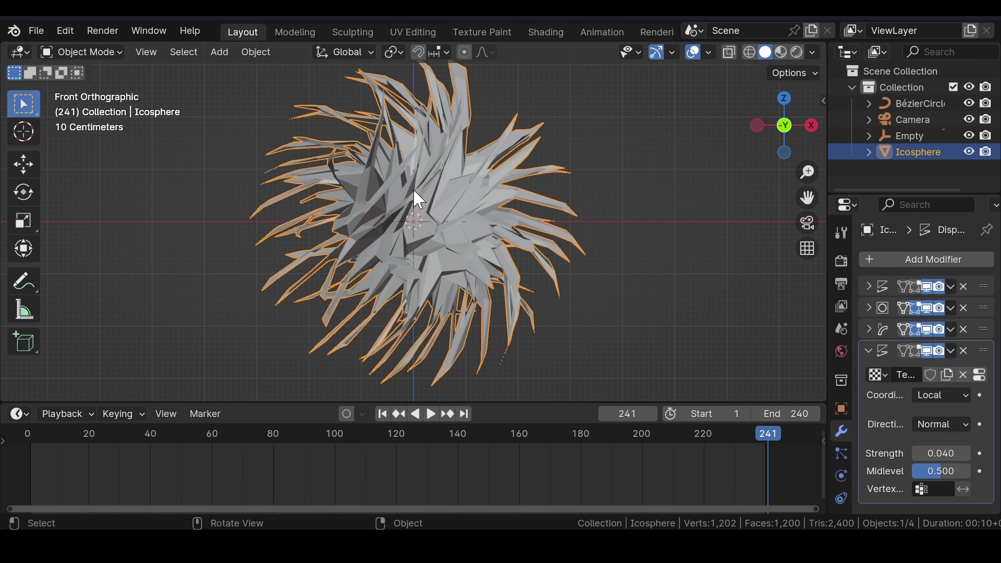
{"action": "left_click", "coordinate": [869, 330]}
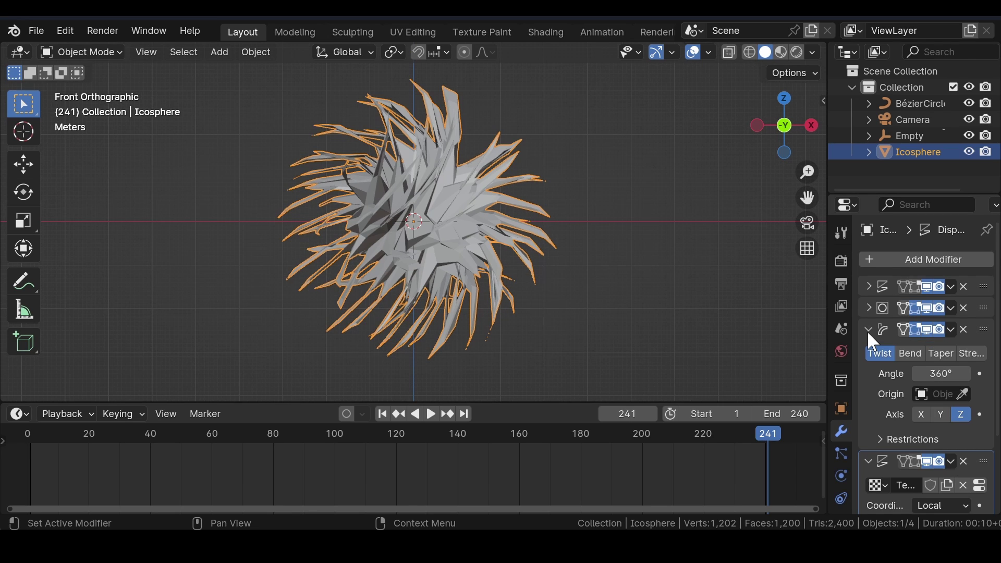
{"action": "left_click", "coordinate": [936, 394]}
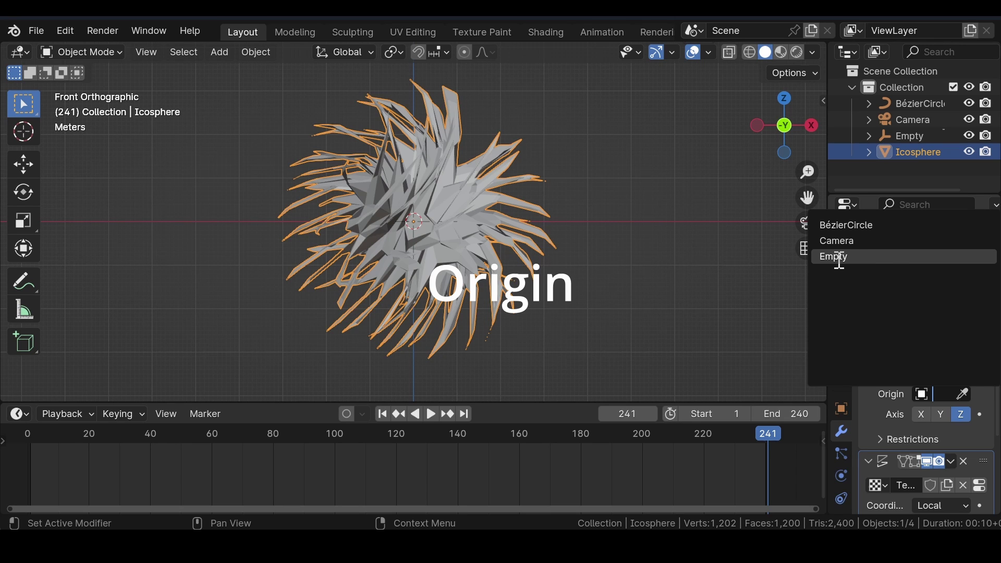
{"action": "left_click", "coordinate": [840, 256]}
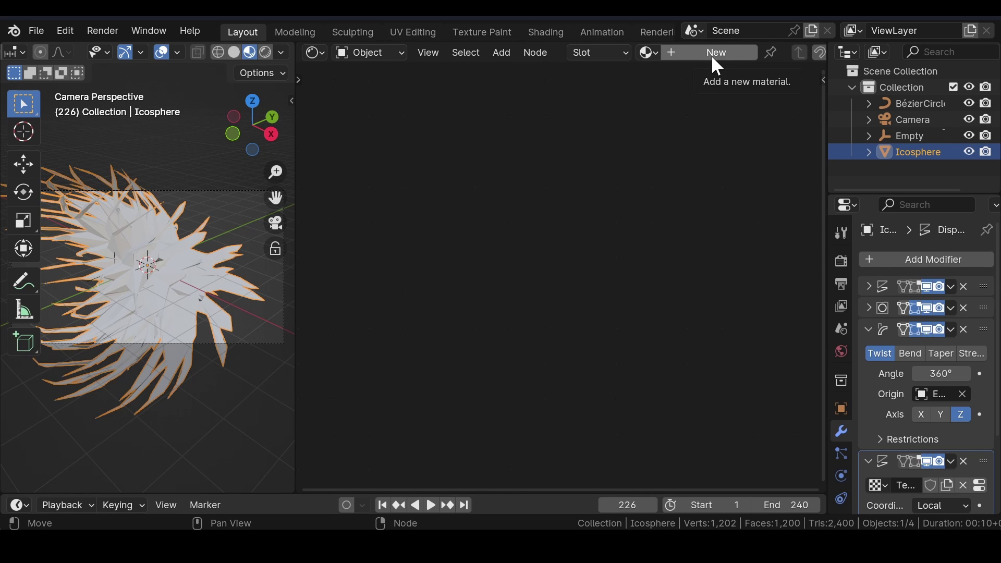
Create a new material for the icosphere and mix a Glass BSDF with its Principled BSDF
{"action": "left_click", "coordinate": [713, 57]}
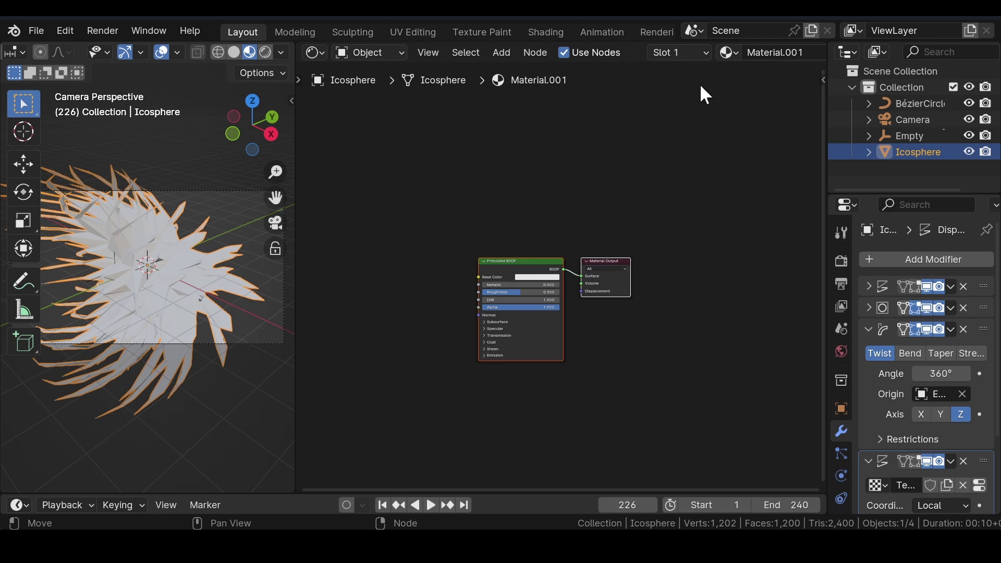
{"action": "key", "text": "shift+a"}
{"action": "type", "text": "glass"}
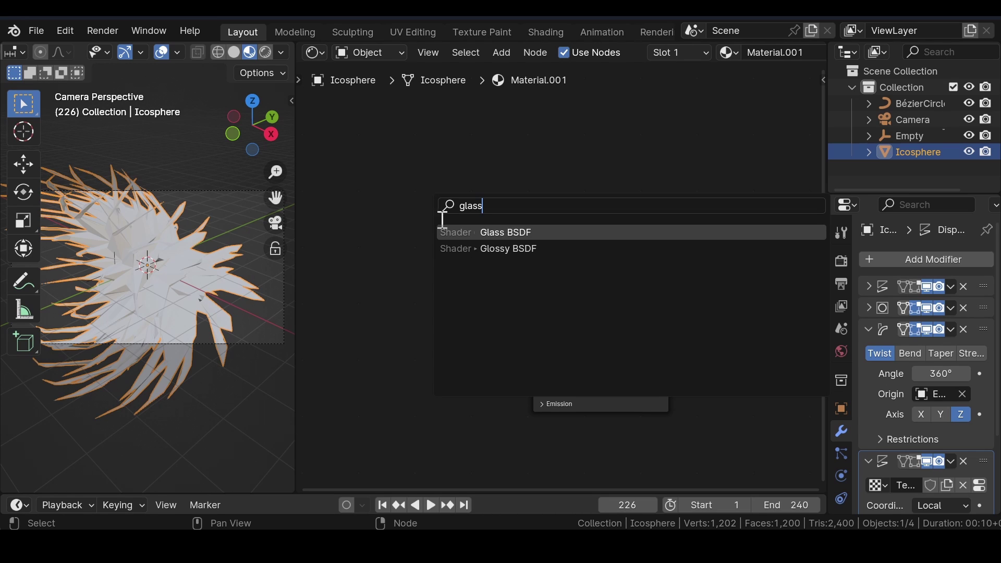
{"action": "key", "text": "Return"}
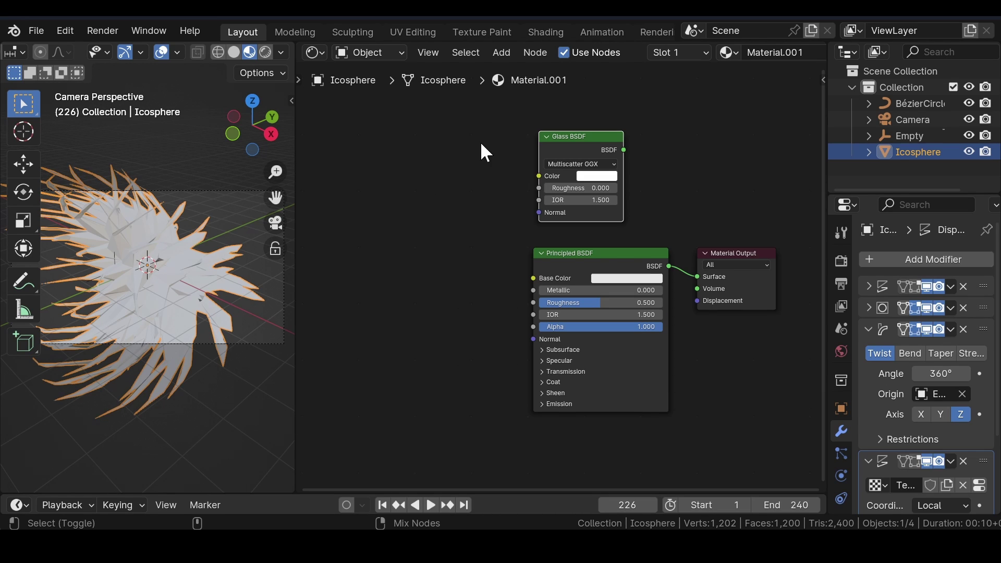
{"action": "right_click_drag", "start_coordinate": [480, 142], "coordinate": [641, 308], "text": "alt"}
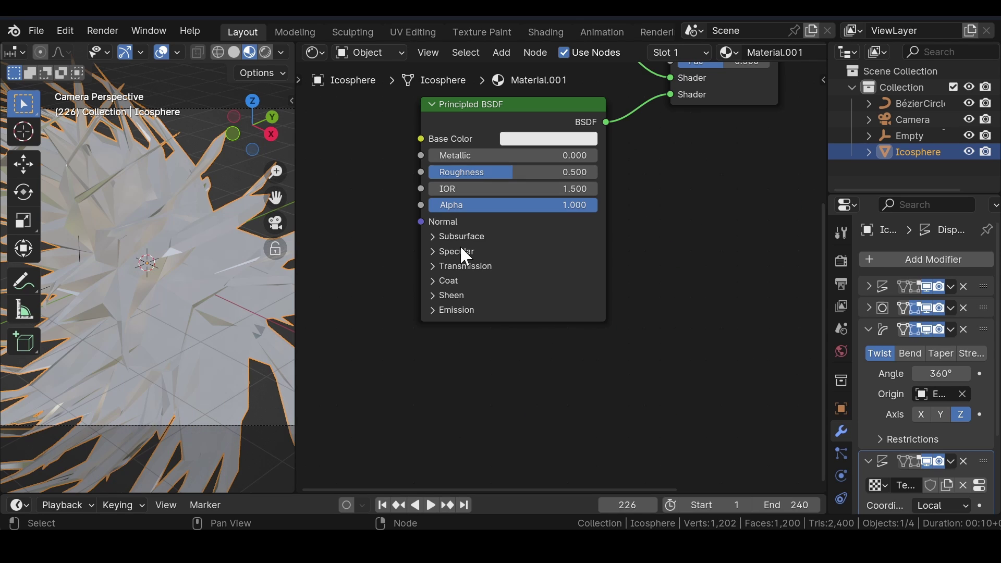
Set the Principled BSDF's subsurface weight to about 0.666 and its scale to about 5.95 m
{"action": "left_click", "coordinate": [461, 239]}
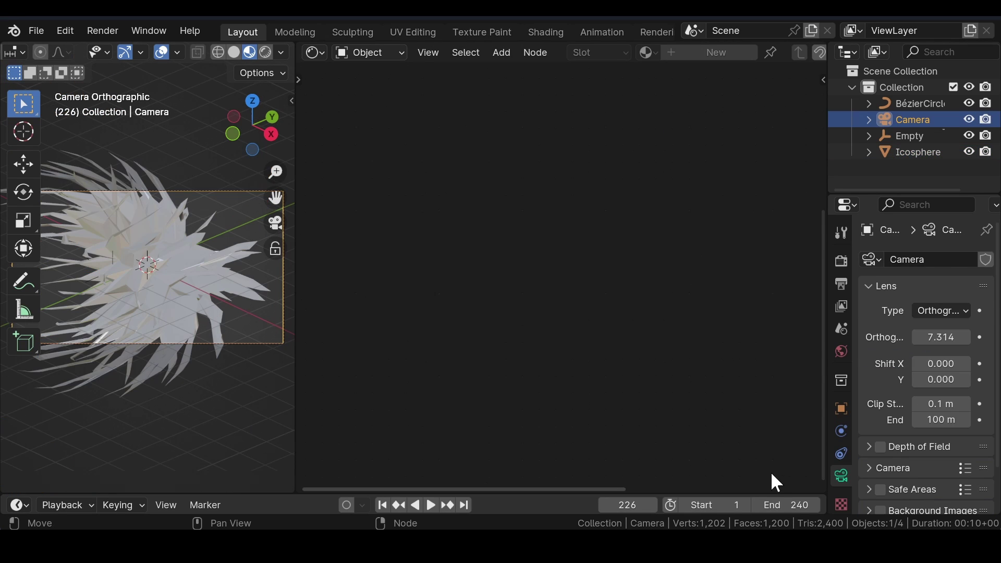
{"action": "key", "text": "ctrl+z"}
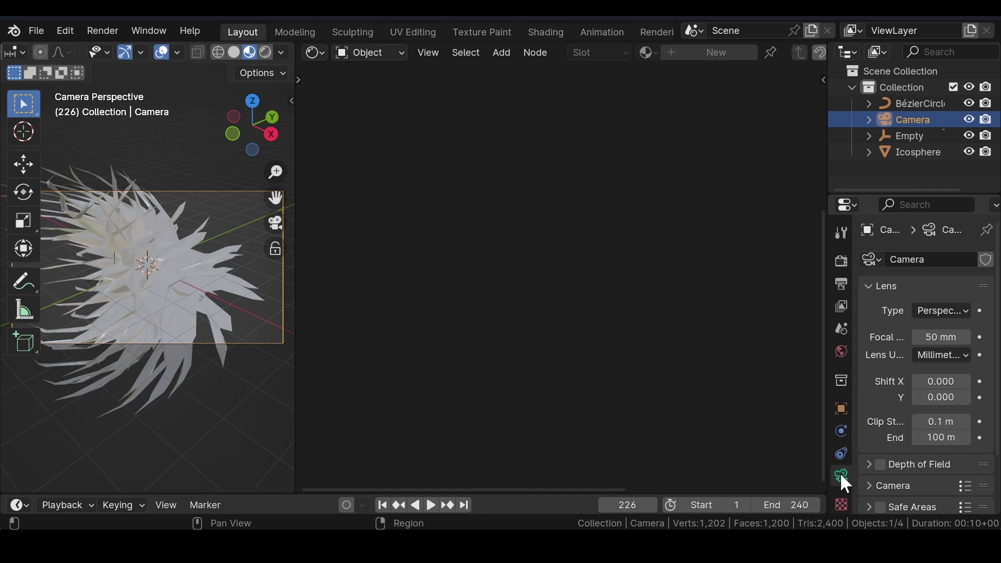
Make the camera orthographic and switch the render engine to Cycles
{"action": "left_click", "coordinate": [963, 312]}
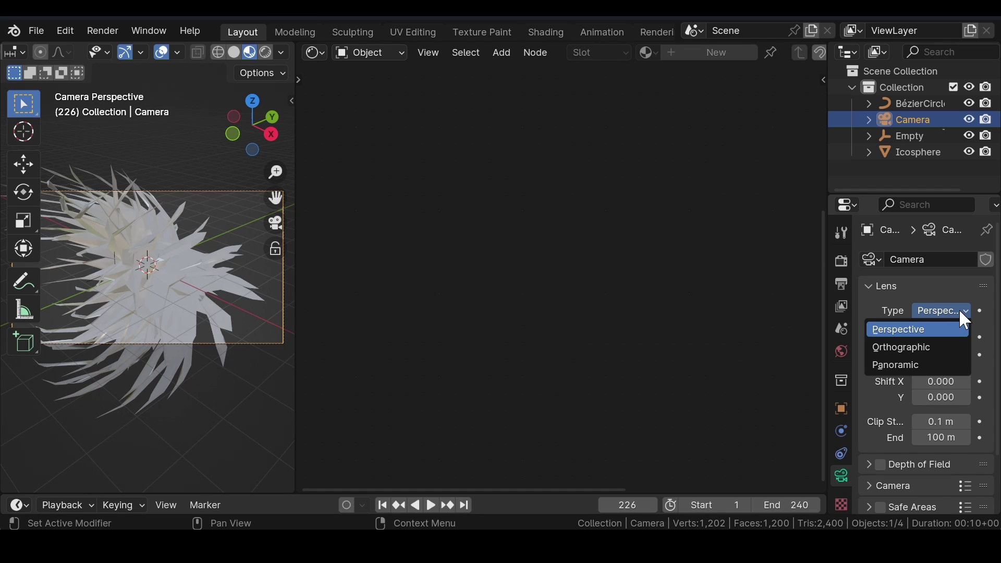
{"action": "left_click", "coordinate": [966, 345]}
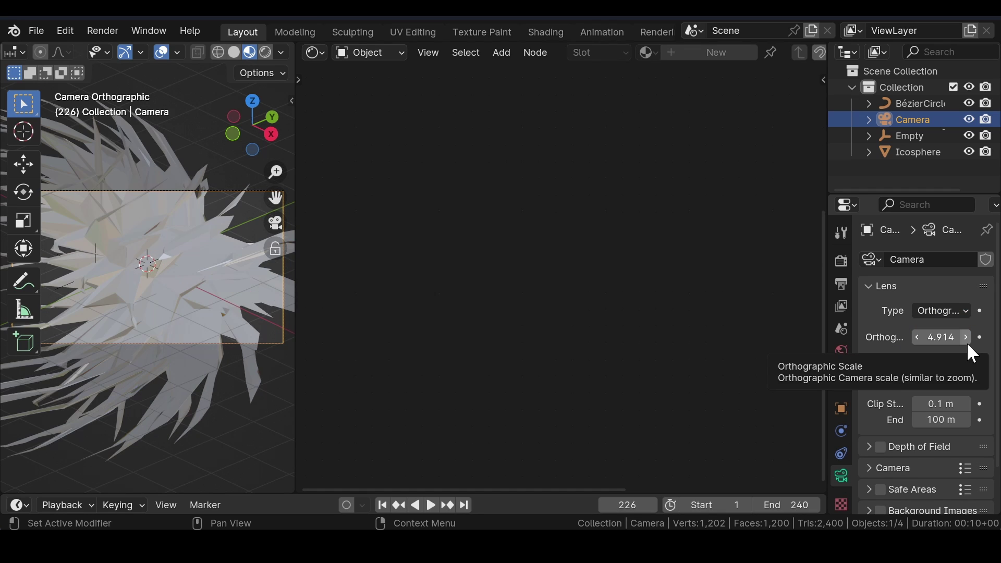
{"action": "left_click", "coordinate": [953, 259]}
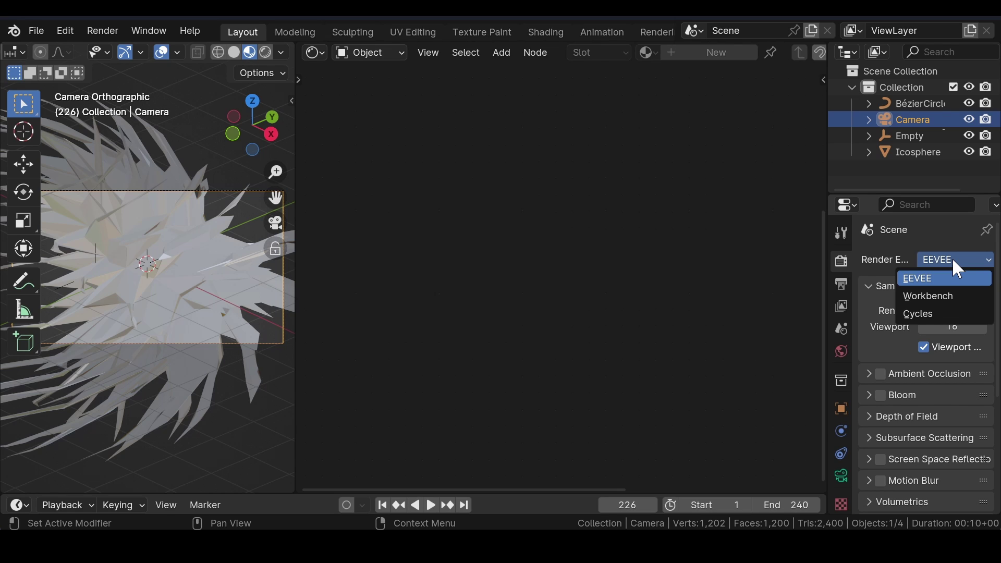
{"action": "left_click", "coordinate": [934, 314]}
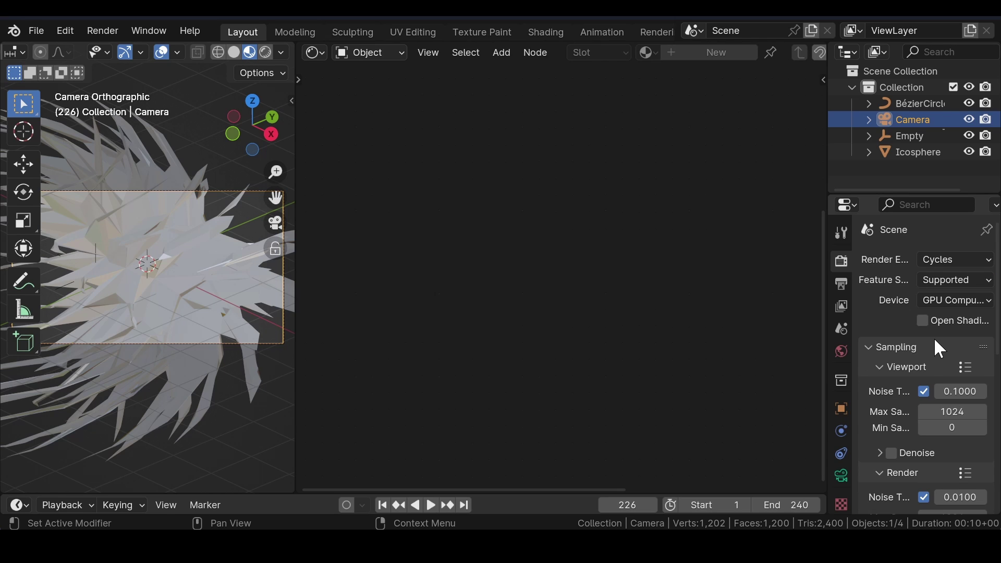
Set the maximum samples to 32 for the viewport and 128 for rendering, and apply the Punchy color management look
{"action": "scroll", "coordinate": [926, 330], "scroll_direction": "down", "scroll_amount": 5}
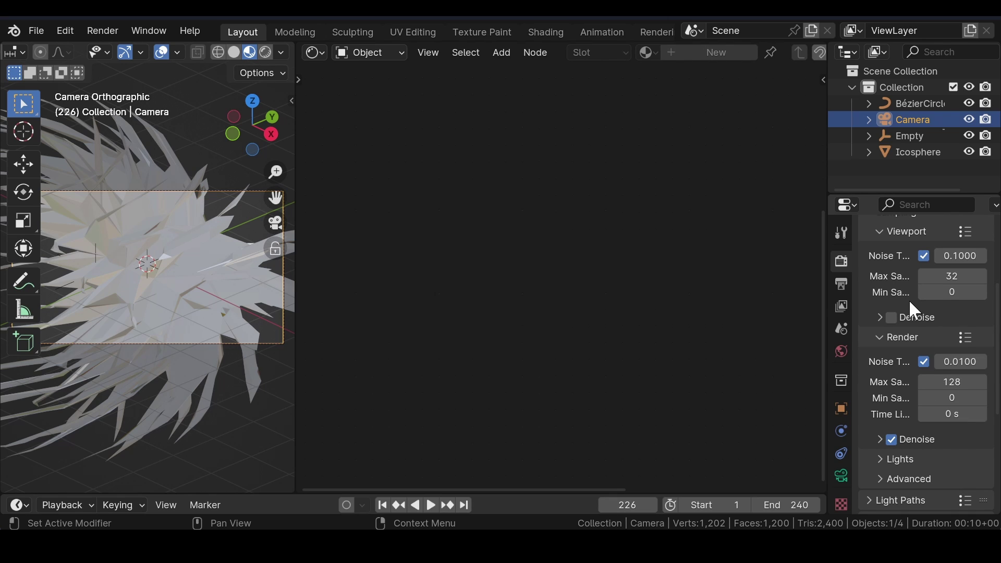
{"action": "scroll", "coordinate": [912, 308], "scroll_direction": "down", "scroll_amount": 14}
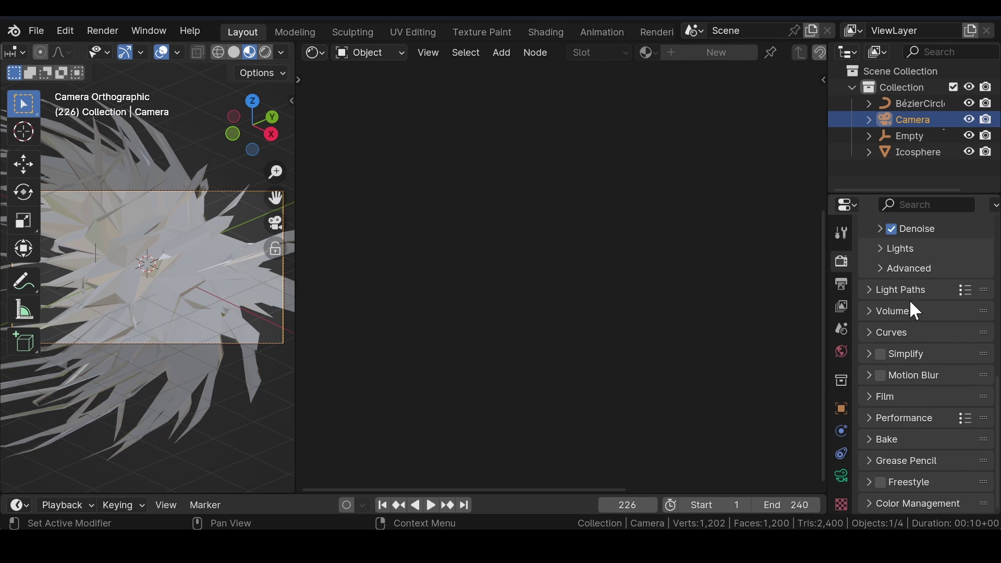
{"action": "left_click", "coordinate": [952, 400]}
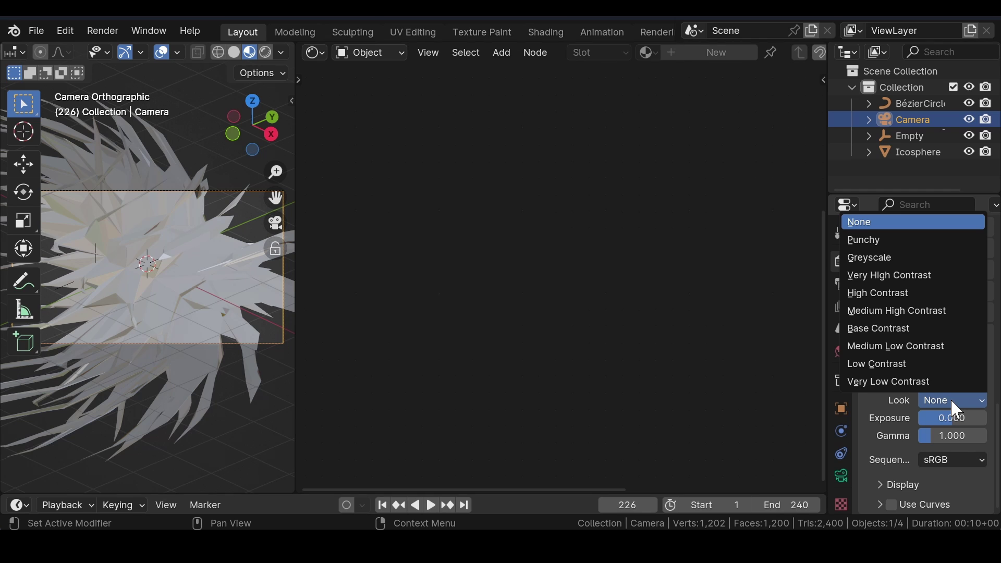
{"action": "left_click", "coordinate": [879, 240]}
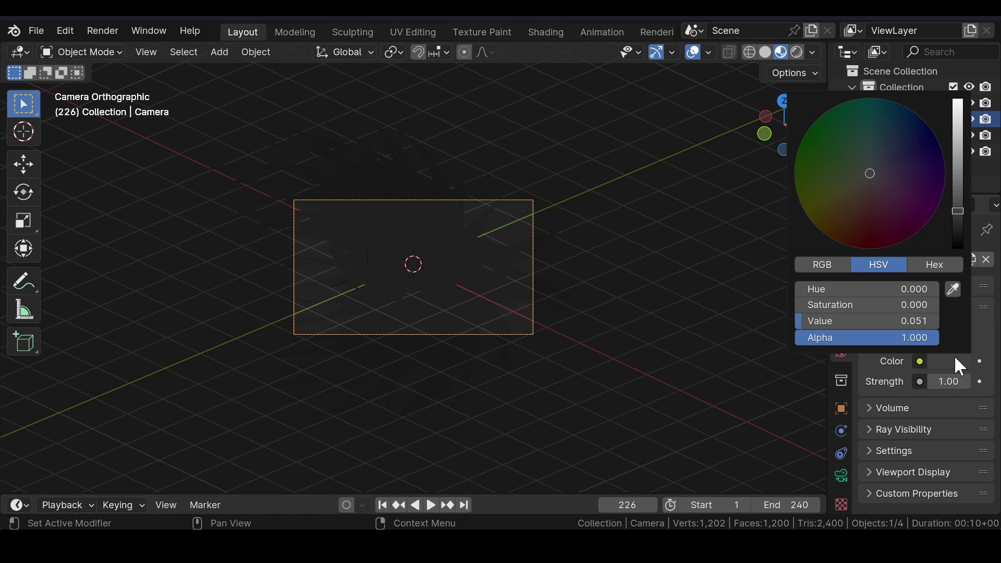
Set the world color to black and add a 17 m disk area light at 1000 W with 65.2° spread, raised 4.106 m
{"action": "left_click", "coordinate": [189, 132]}
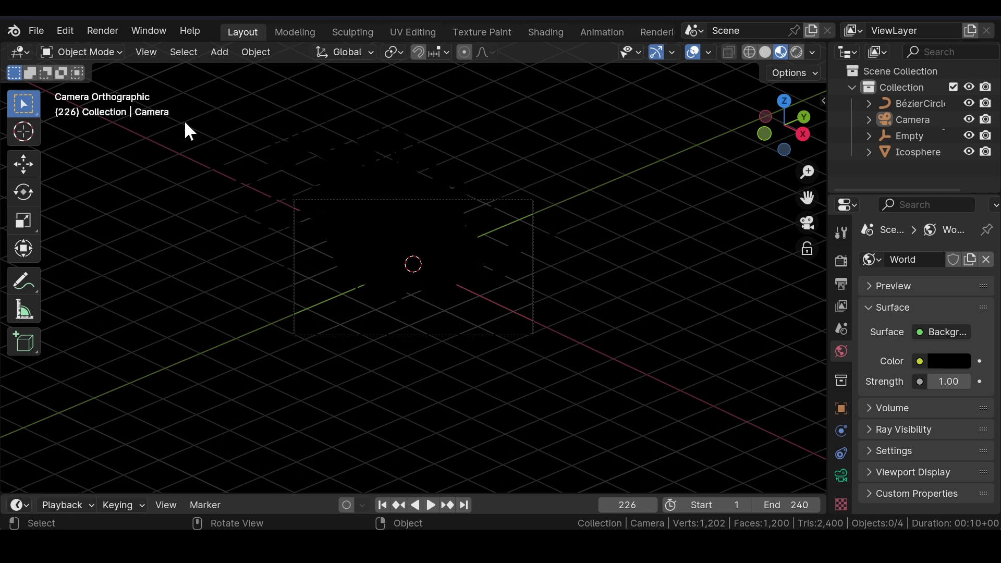
{"action": "key", "text": "shift+a"}
{"action": "mouse_move", "coordinate": [177, 343]}
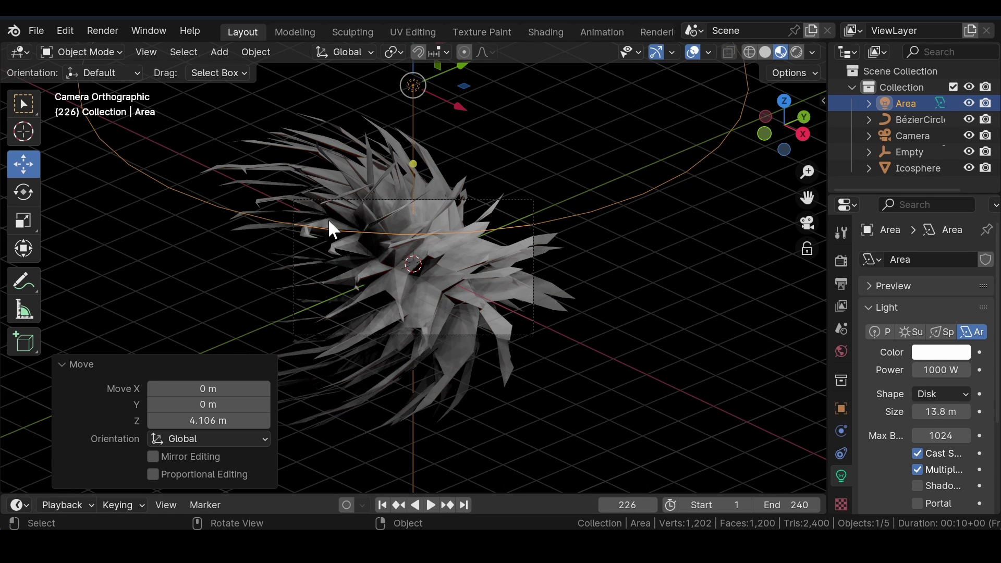
{"action": "left_click_drag", "start_coordinate": [327, 218], "coordinate": [546, 330]}
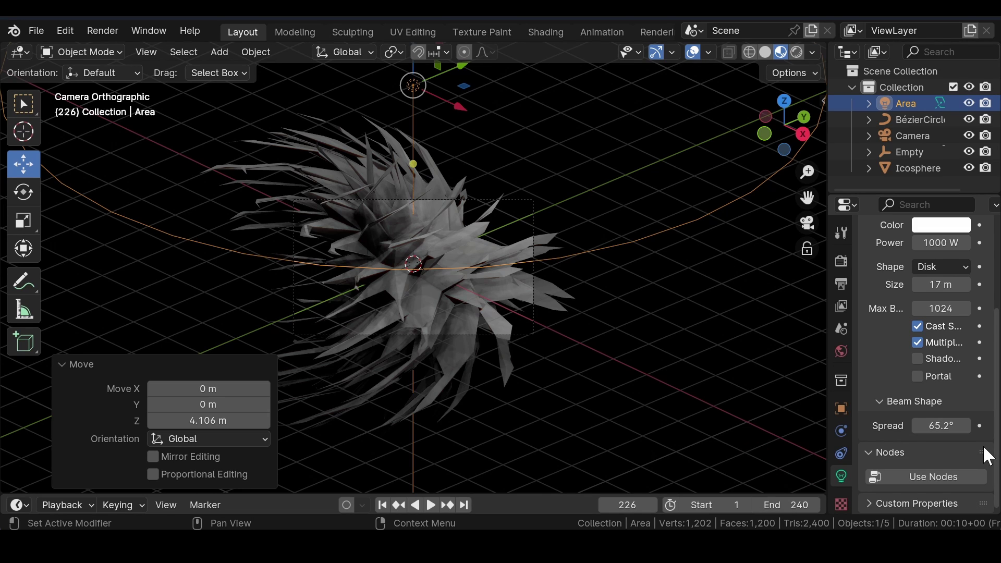
Preview the scene in rendered shading, render a still image of frame 226, and return to the Layout workspace
{"action": "left_click", "coordinate": [796, 51]}
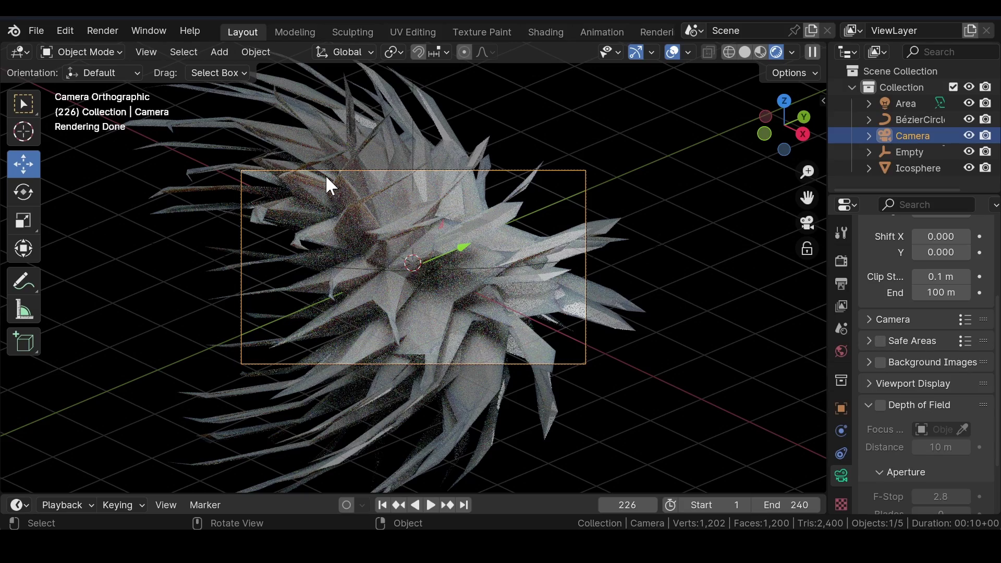
{"action": "left_click", "coordinate": [103, 30]}
{"action": "left_click", "coordinate": [134, 48]}
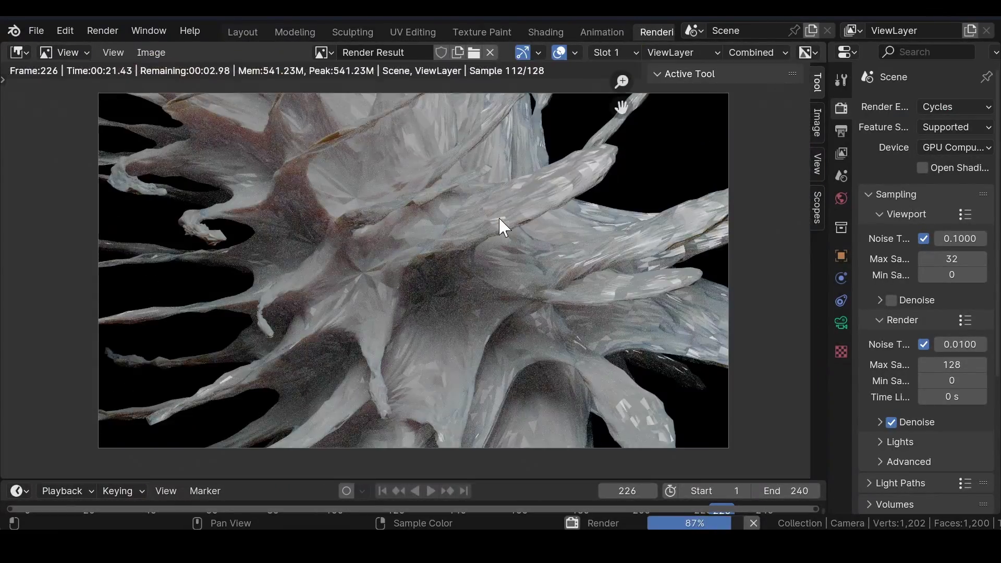
{"action": "left_click", "coordinate": [243, 32]}
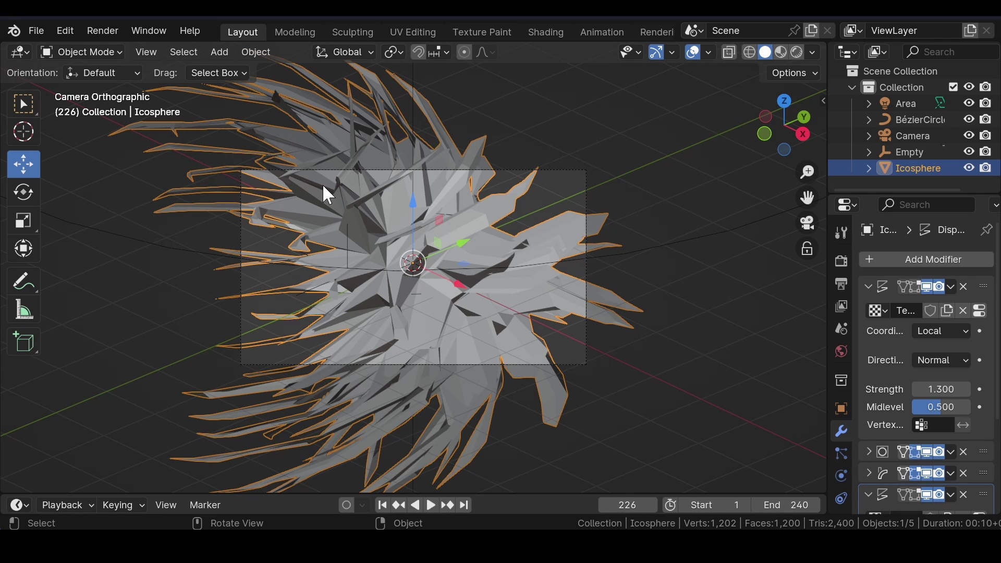
Select the camera and enable its depth of field
{"action": "left_click", "coordinate": [323, 186]}
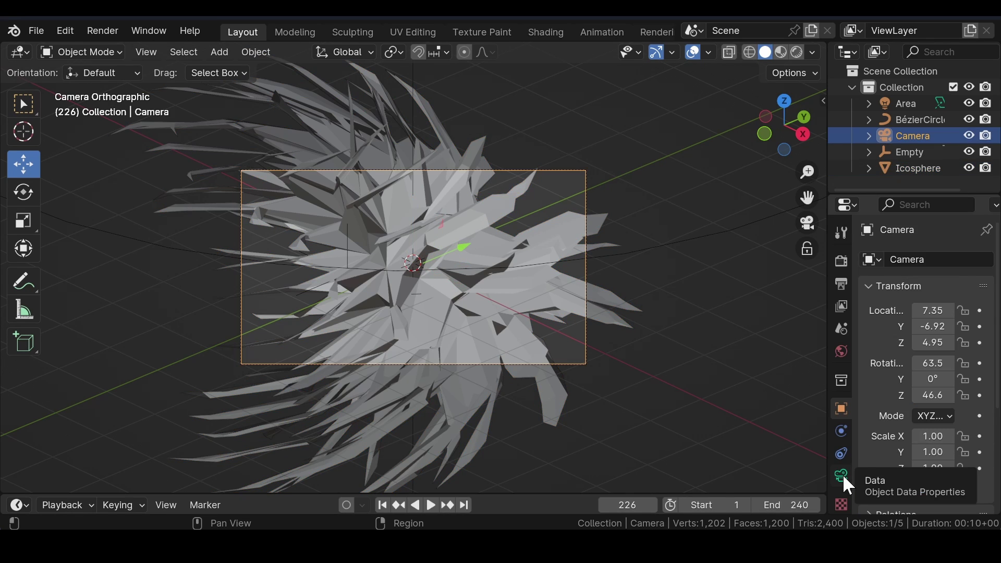
{"action": "left_click", "coordinate": [843, 474]}
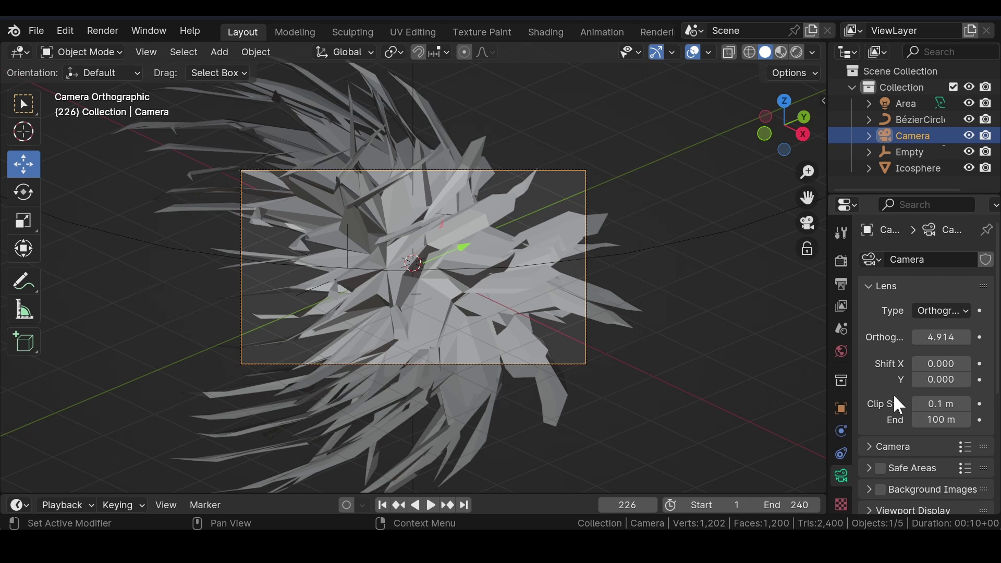
{"action": "scroll", "coordinate": [894, 394], "scroll_direction": "down", "scroll_amount": 6}
{"action": "left_click", "coordinate": [881, 332]}
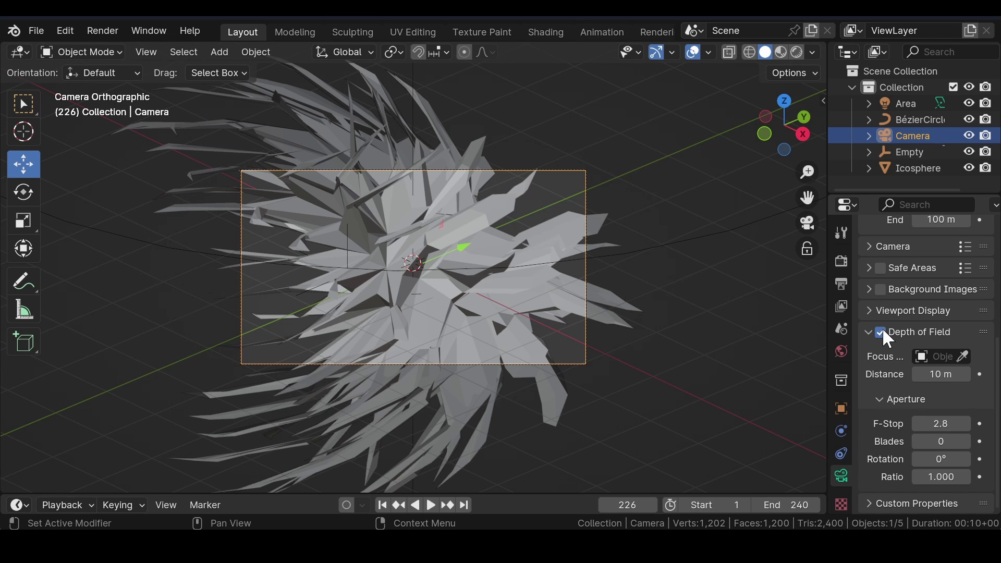
{"action": "scroll", "coordinate": [624, 131], "scroll_direction": "up", "scroll_amount": 2}
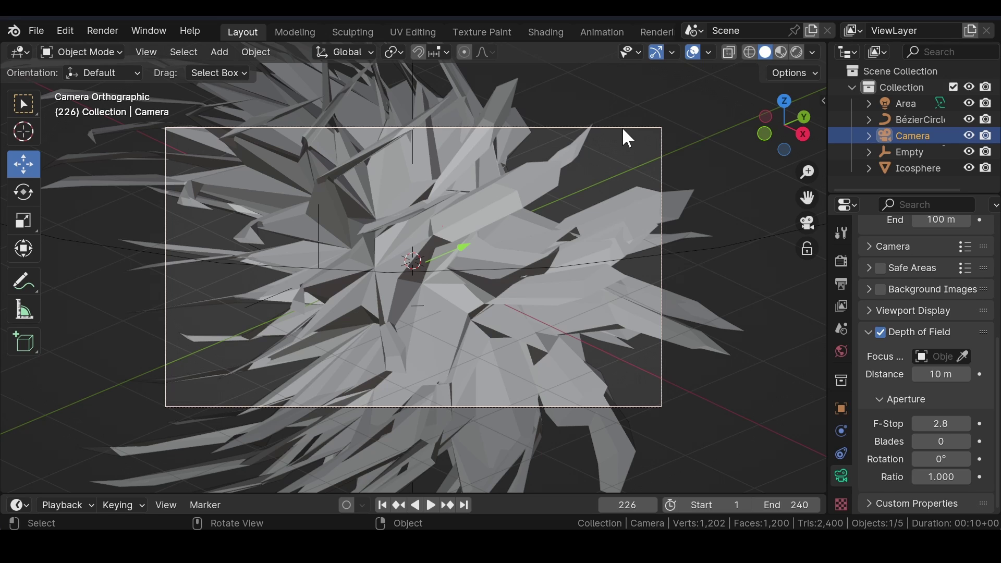
Save the file organic creature.blend and play the animation in the camera view
{"action": "left_click", "coordinate": [620, 159]}
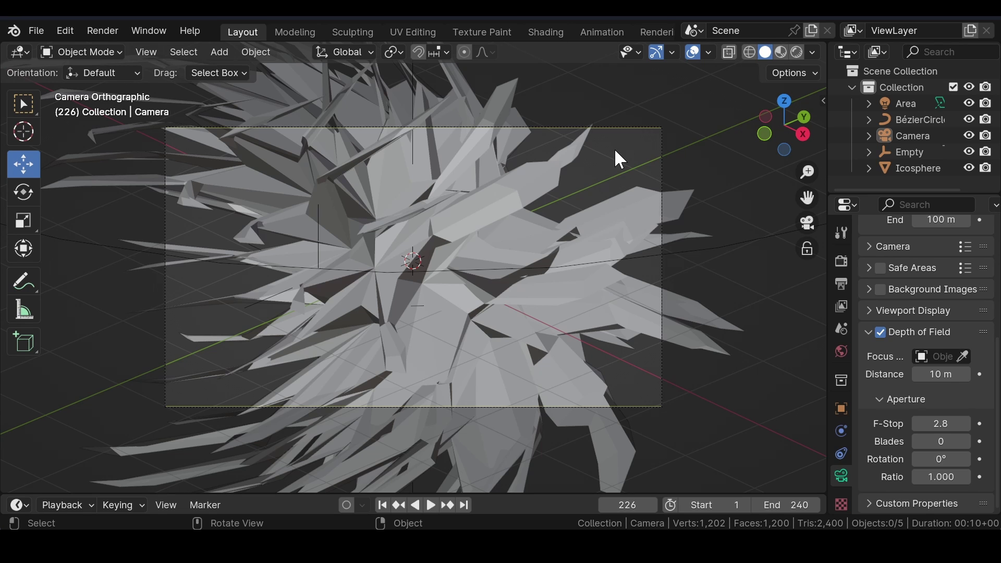
{"action": "key", "text": "ctrl+s"}
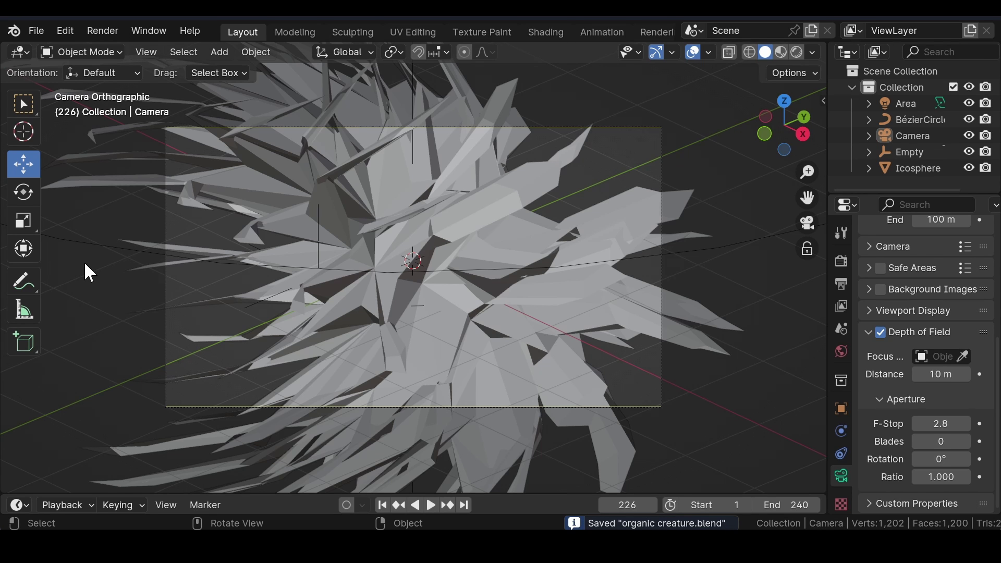
{"action": "key", "text": "space"}
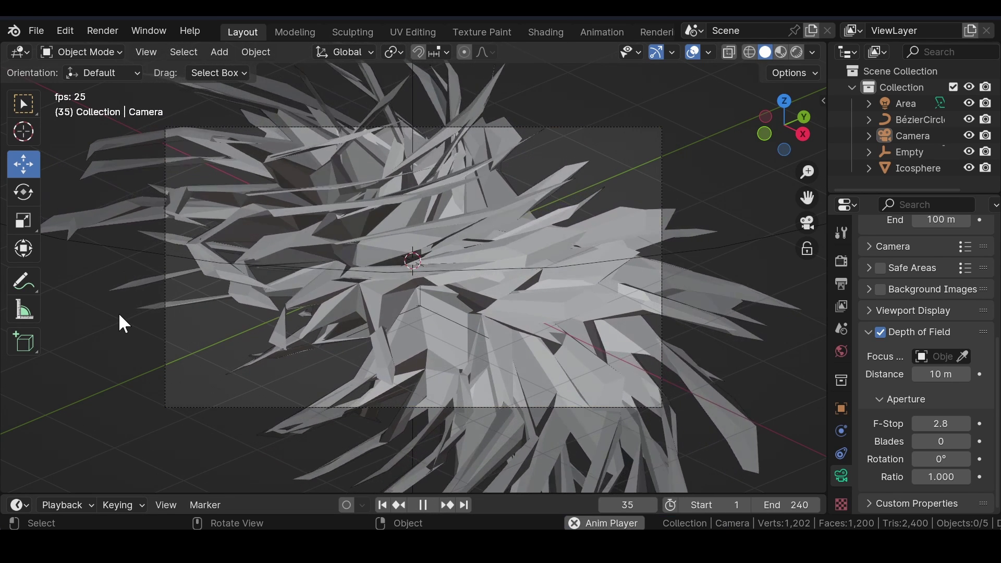